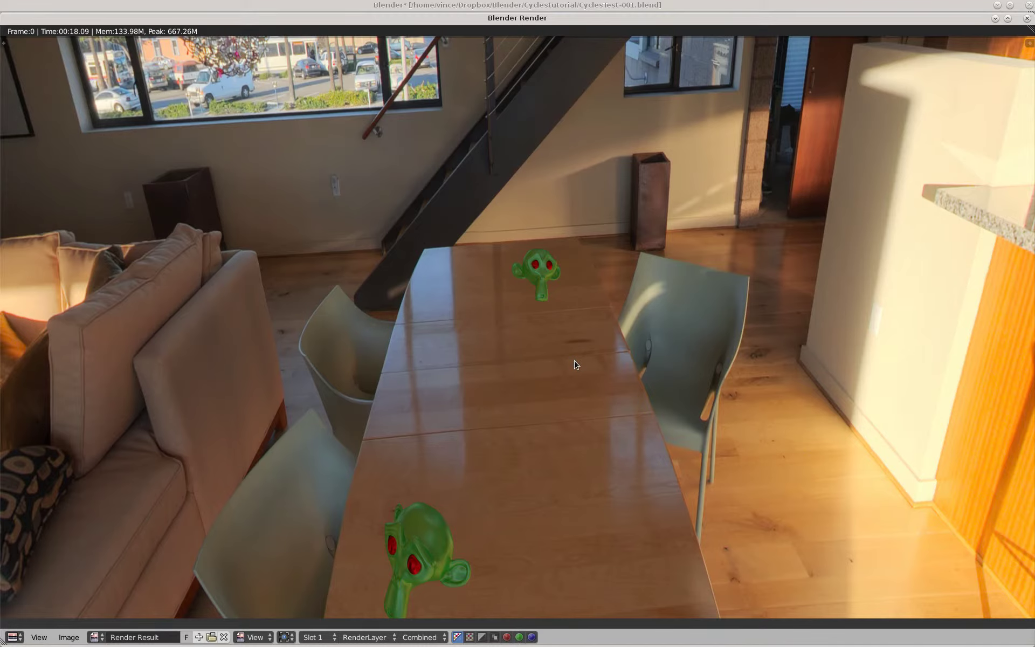
Close the render result window and give the upper 3D view more height.
{"action": "key", "text": "Escape"}
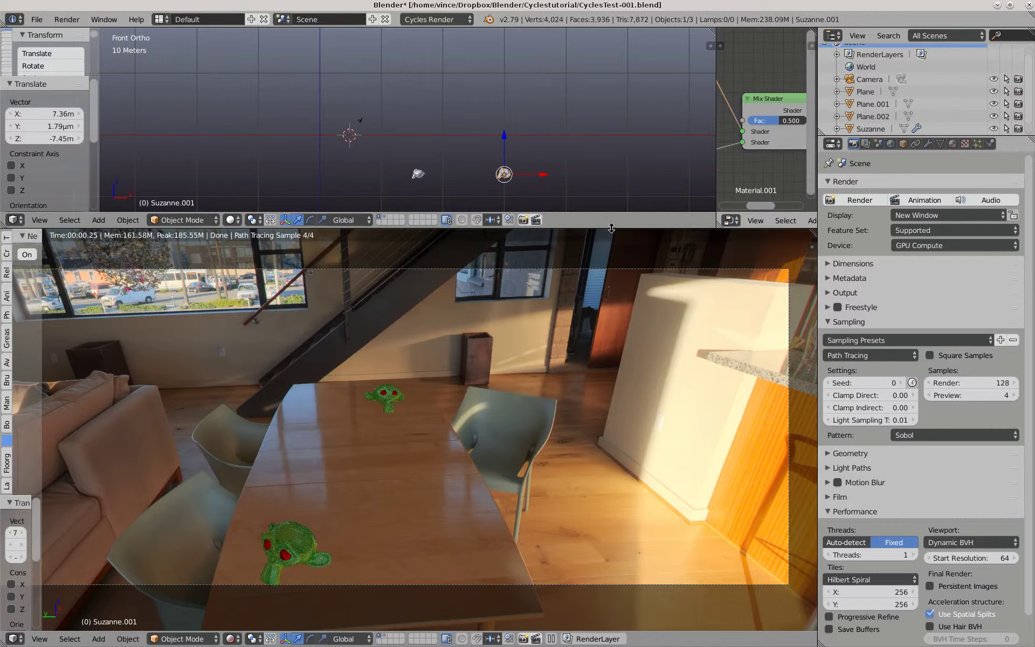
{"action": "left_click_drag", "start_coordinate": [611, 222], "coordinate": [611, 276]}
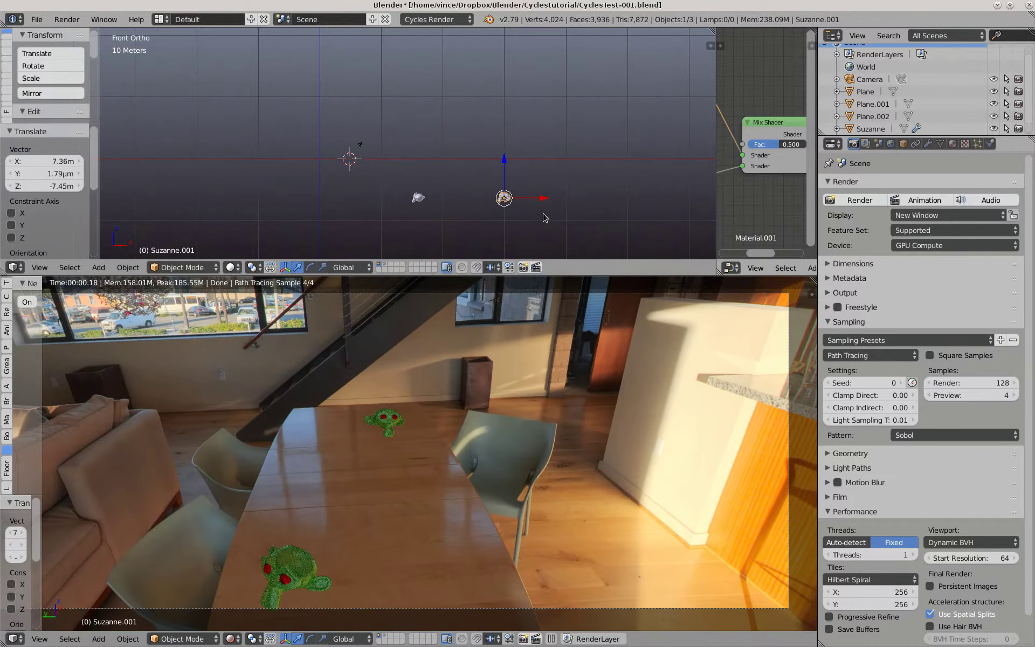
{"action": "scroll", "coordinate": [501, 209], "scroll_direction": "up", "scroll_amount": 3}
Orbit the upper view, select the camera, and zoom to show the live camera preview.
{"action": "middle_click_drag", "start_coordinate": [500, 209], "coordinate": [438, 211]}
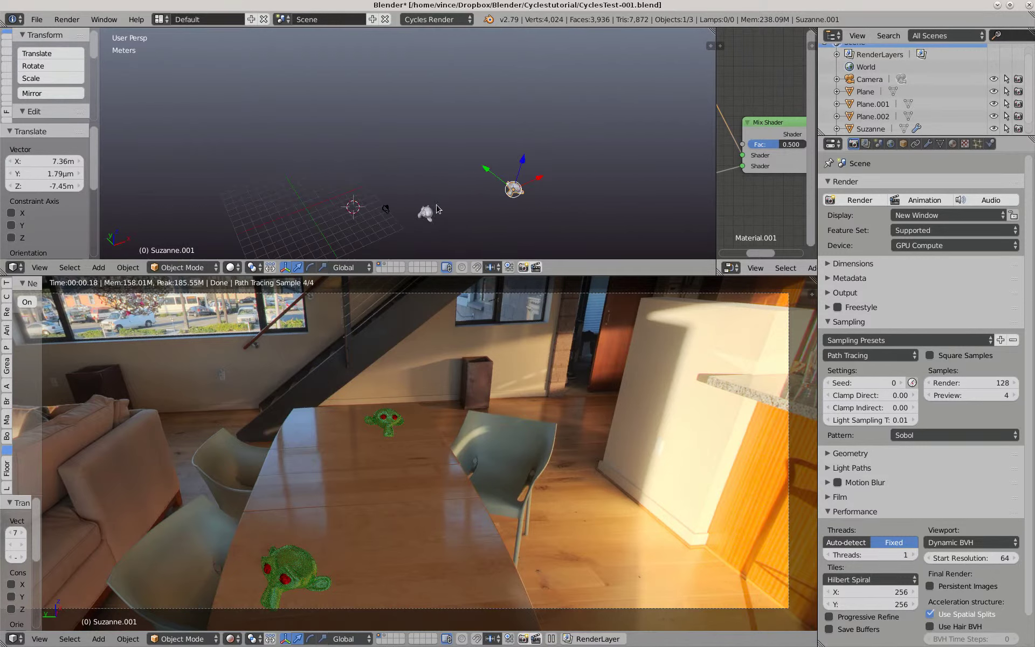
{"action": "right_click", "coordinate": [387, 211]}
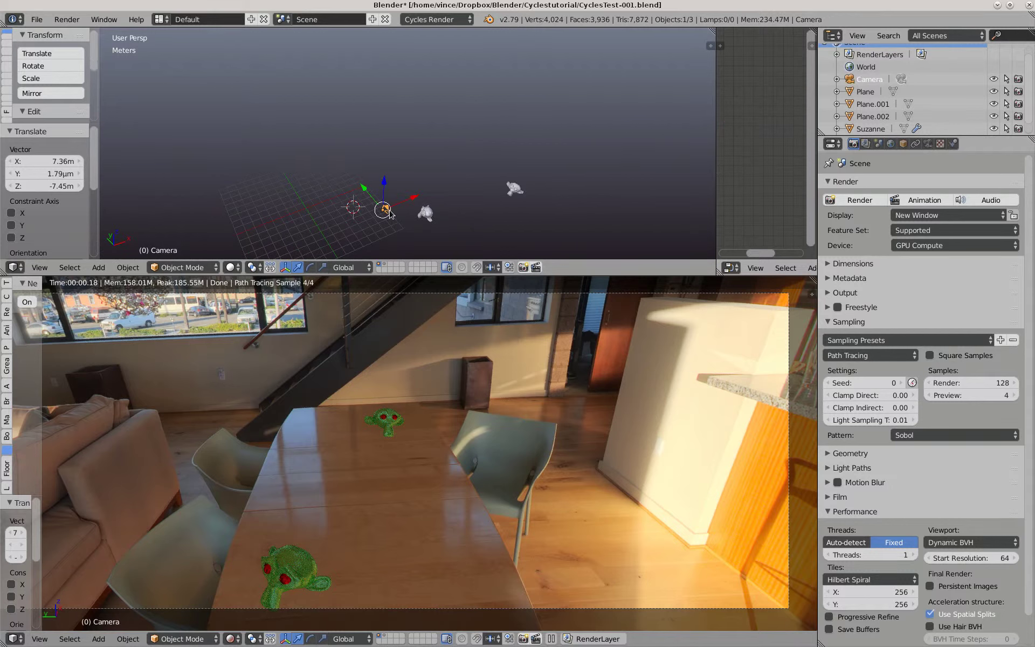
{"action": "scroll", "coordinate": [391, 212], "scroll_direction": "up", "scroll_amount": 3}
{"action": "scroll", "coordinate": [398, 205], "scroll_direction": "down", "scroll_amount": 1}
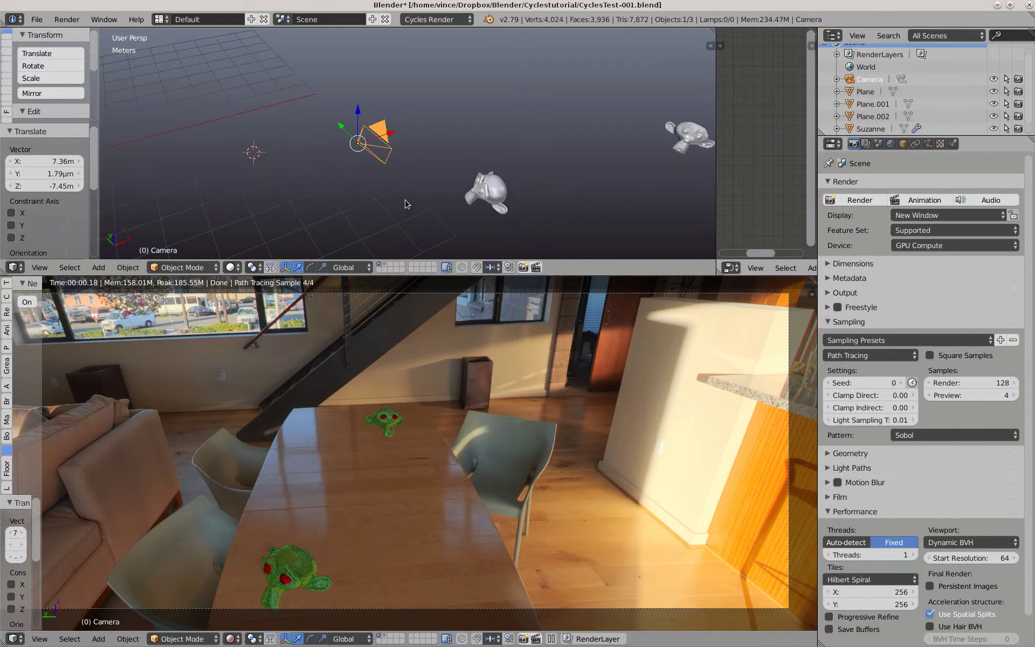
{"action": "scroll", "coordinate": [401, 200], "scroll_direction": "up", "scroll_amount": 2}
{"action": "scroll", "coordinate": [403, 200], "scroll_direction": "down", "scroll_amount": 2}
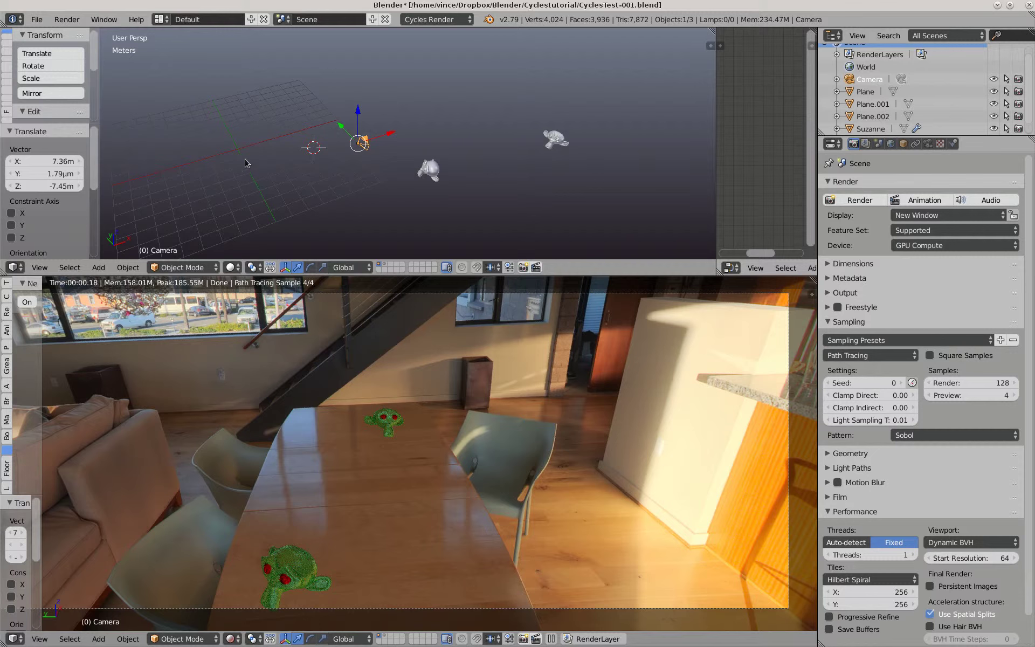
{"action": "scroll", "coordinate": [384, 429], "scroll_direction": "down", "scroll_amount": 2}
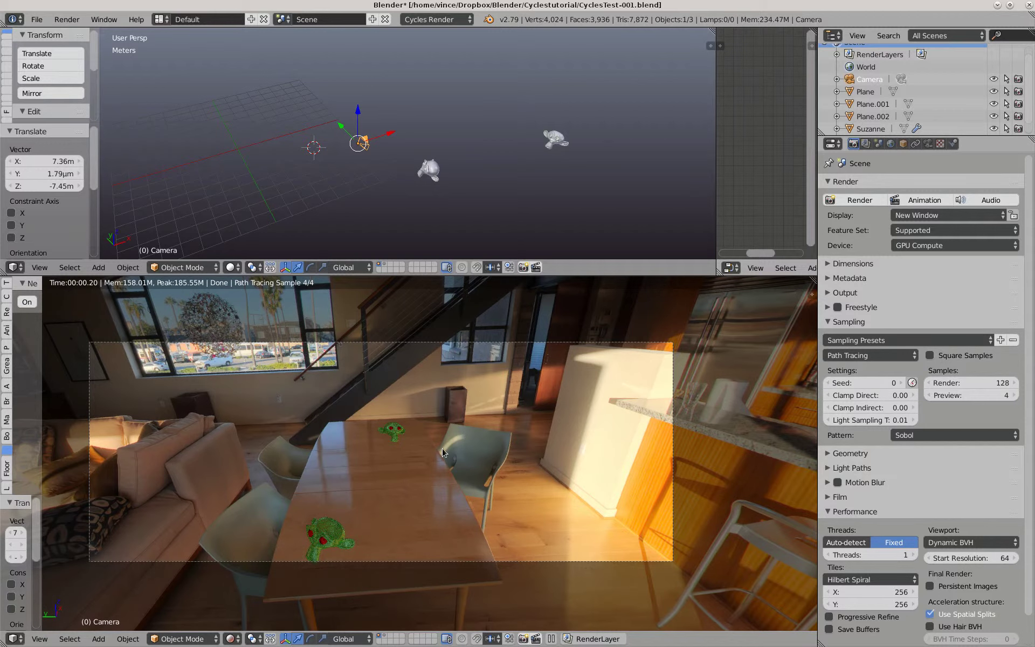
{"action": "key", "text": "KP_1"}
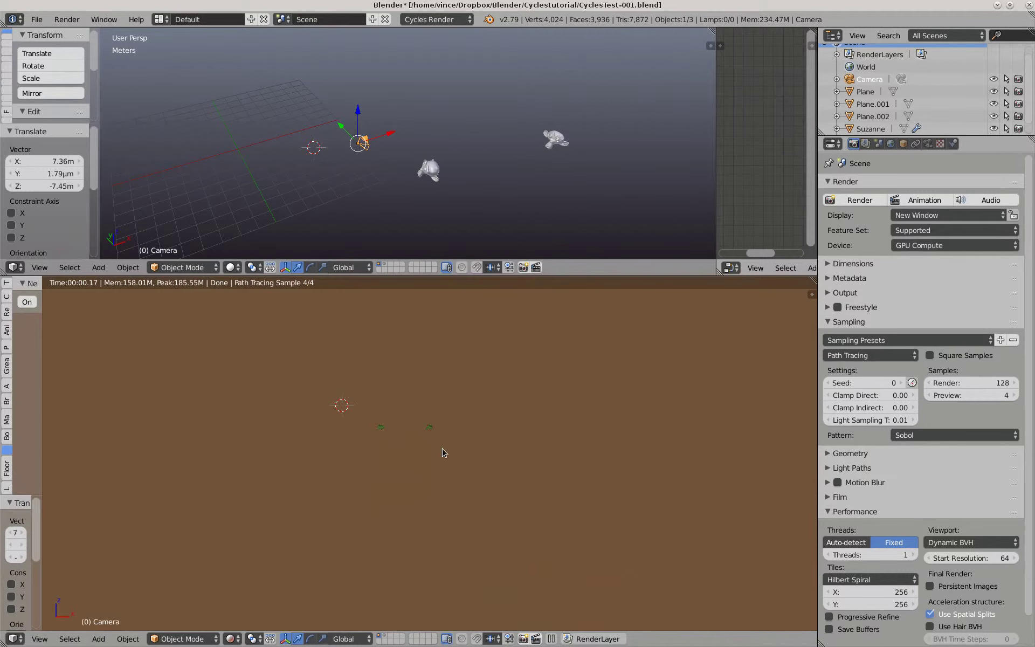
{"action": "scroll", "coordinate": [448, 453], "scroll_direction": "down", "scroll_amount": 3}
{"action": "key", "text": "KP_0"}
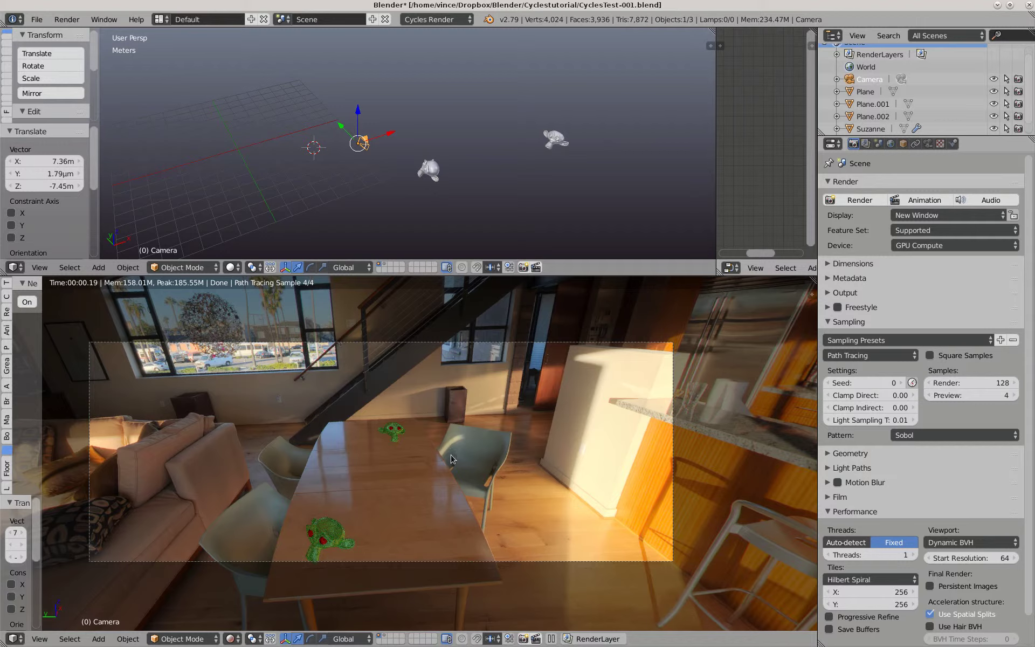
{"action": "key", "text": "KP_3"}
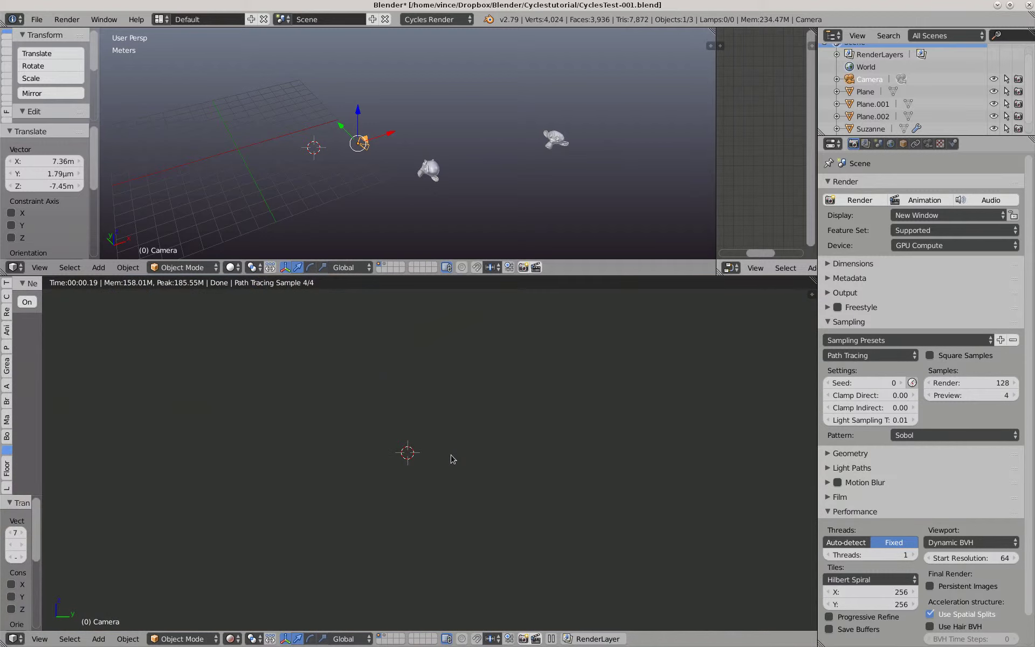
{"action": "key", "text": "KP_1"}
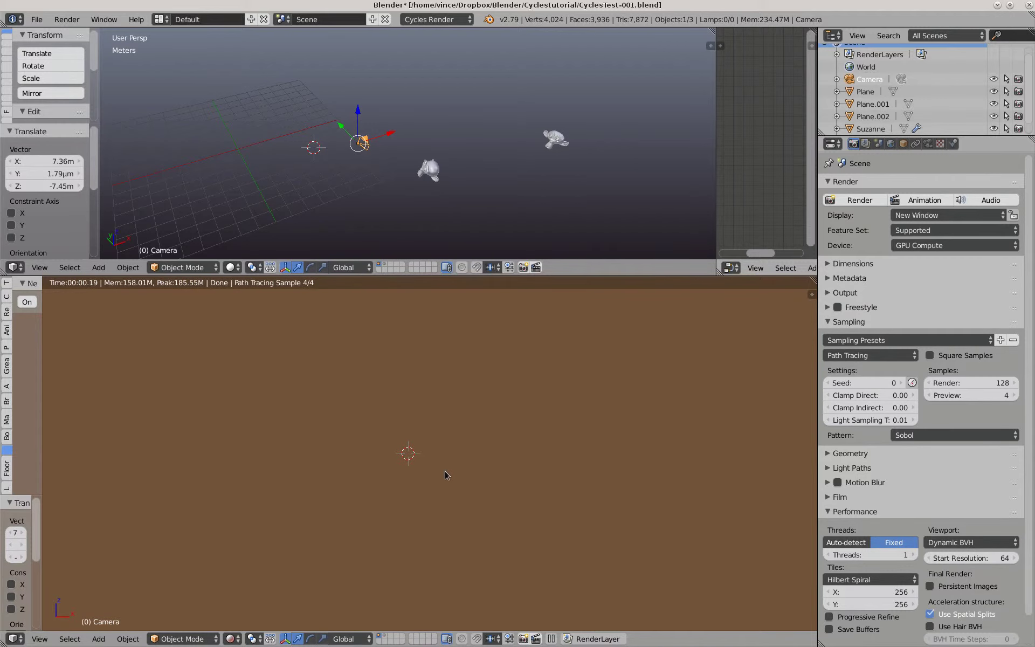
{"action": "middle_click_drag", "start_coordinate": [446, 476], "coordinate": [489, 449]}
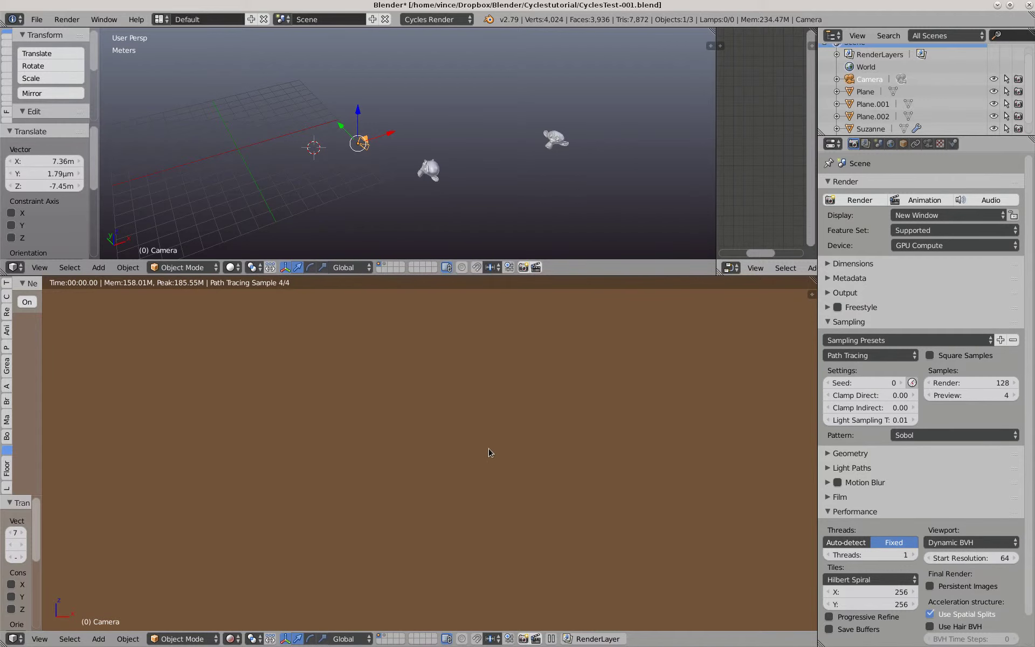
{"action": "right_click", "coordinate": [430, 171]}
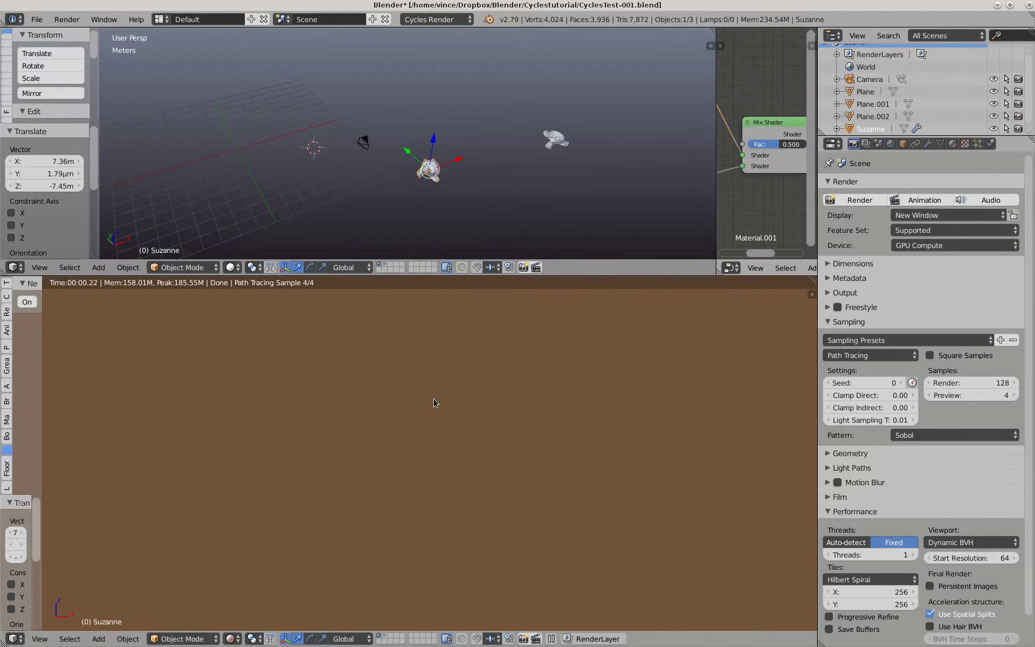
{"action": "scroll", "coordinate": [428, 404], "scroll_direction": "down", "scroll_amount": 2}
{"action": "scroll", "coordinate": [427, 404], "scroll_direction": "down", "scroll_amount": 4}
{"action": "scroll", "coordinate": [428, 405], "scroll_direction": "up", "scroll_amount": 3}
{"action": "key", "text": "KP_0"}
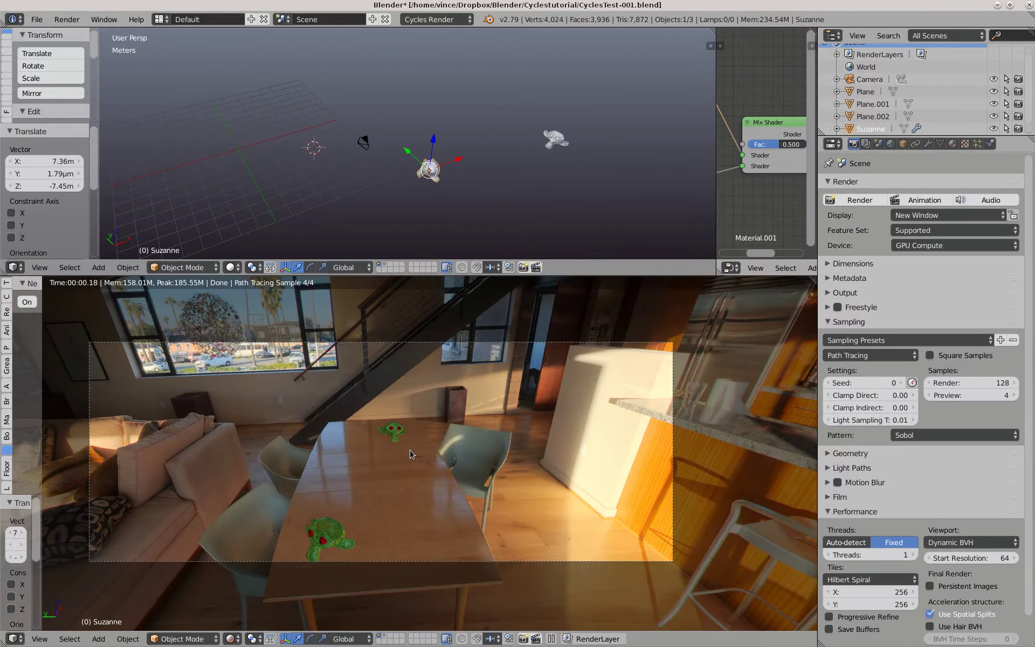
In top view, rotate the camera -106° to face the sofas, rug and fireplace.
{"action": "right_click", "coordinate": [363, 146]}
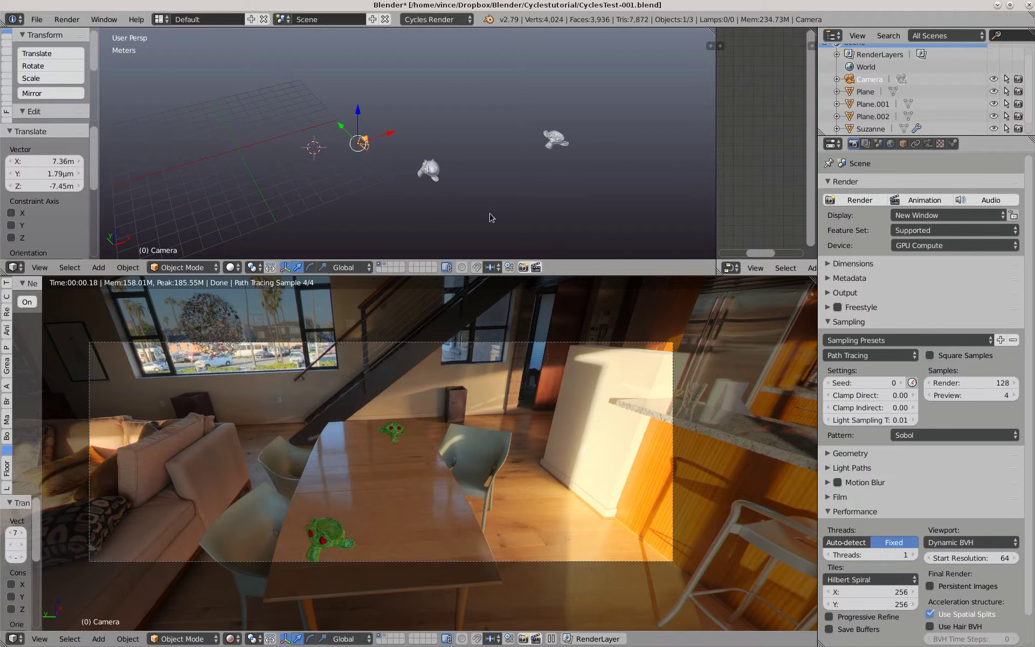
{"action": "key", "text": "KP_7"}
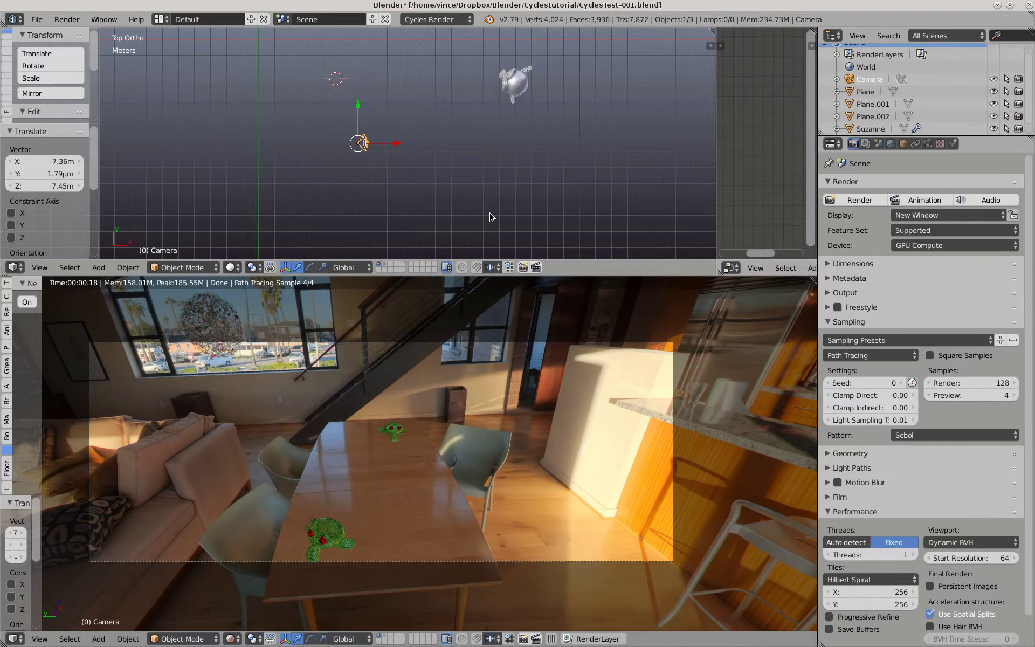
{"action": "scroll", "coordinate": [454, 186], "scroll_direction": "down", "scroll_amount": 3}
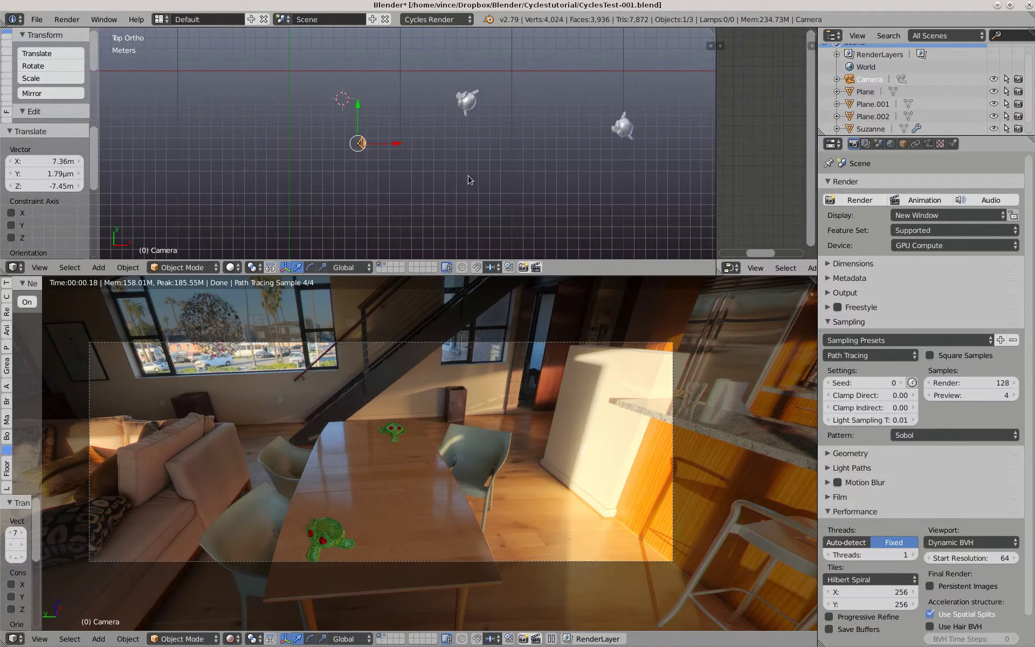
{"action": "scroll", "coordinate": [466, 178], "scroll_direction": "down", "scroll_amount": 1}
{"action": "scroll", "coordinate": [465, 178], "scroll_direction": "down", "scroll_amount": 2}
{"action": "scroll", "coordinate": [467, 178], "scroll_direction": "down", "scroll_amount": 1}
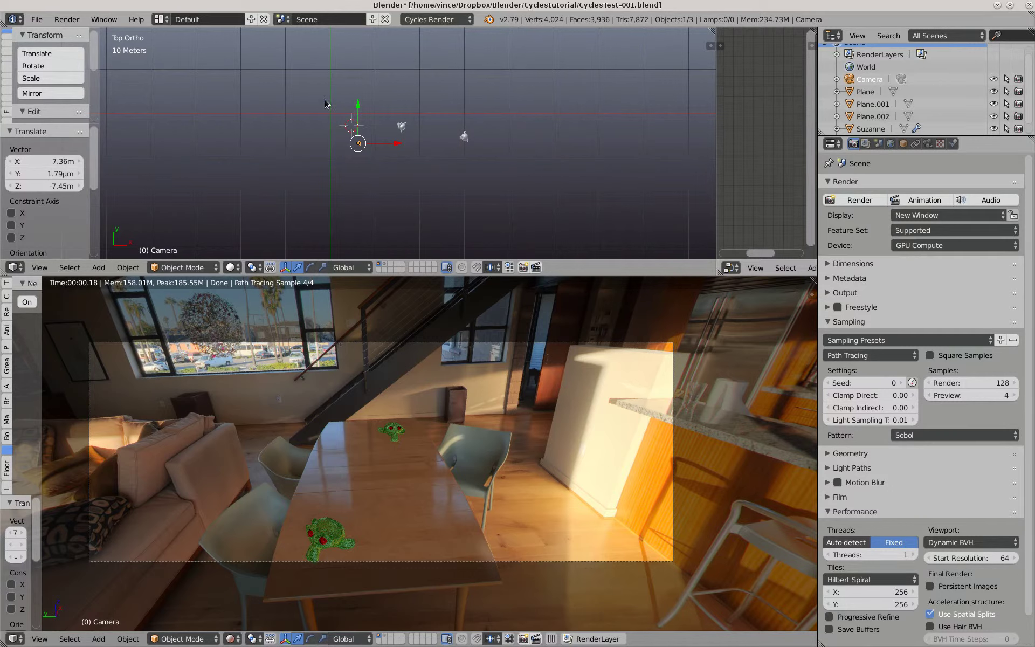
{"action": "scroll", "coordinate": [431, 184], "scroll_direction": "up", "scroll_amount": 3}
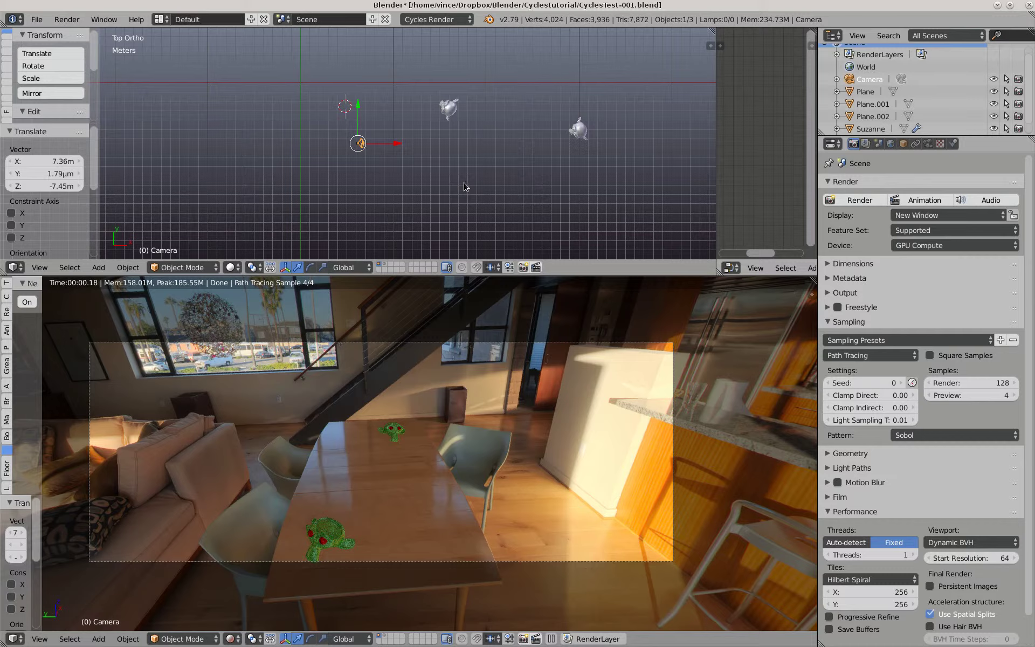
{"action": "key", "text": "r"}
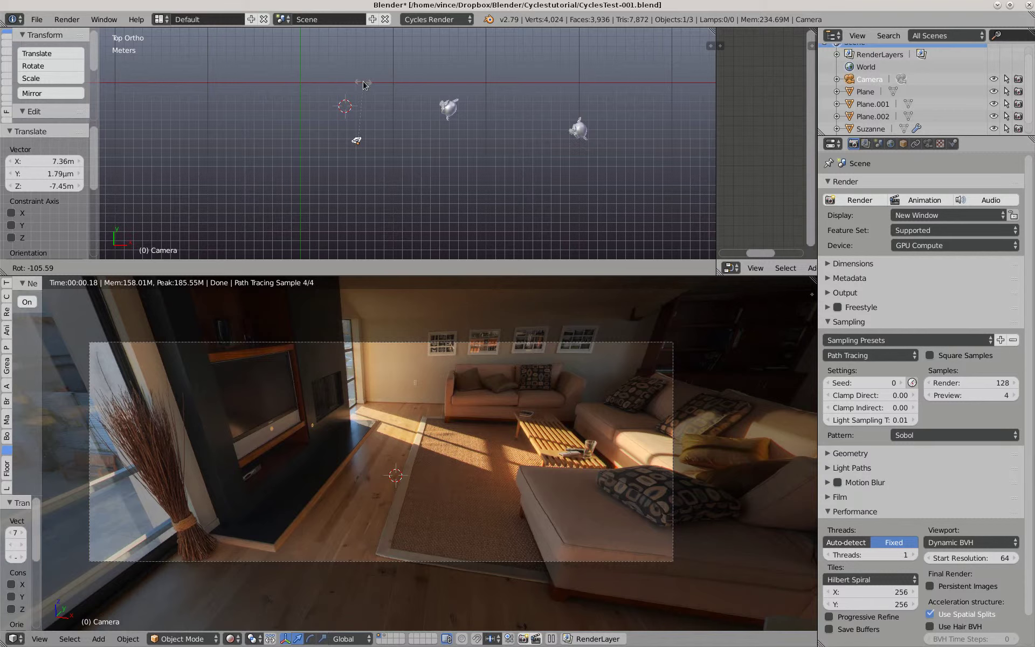
{"action": "left_click", "coordinate": [363, 85]}
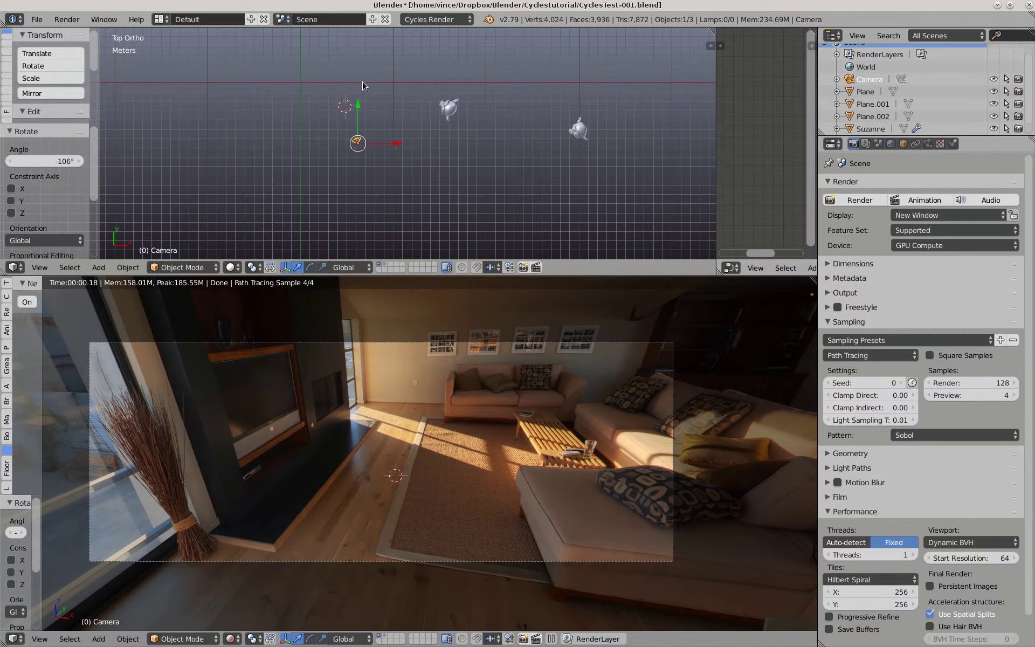
Select Suzanne and move it toward the living room.
{"action": "right_click", "coordinate": [450, 113]}
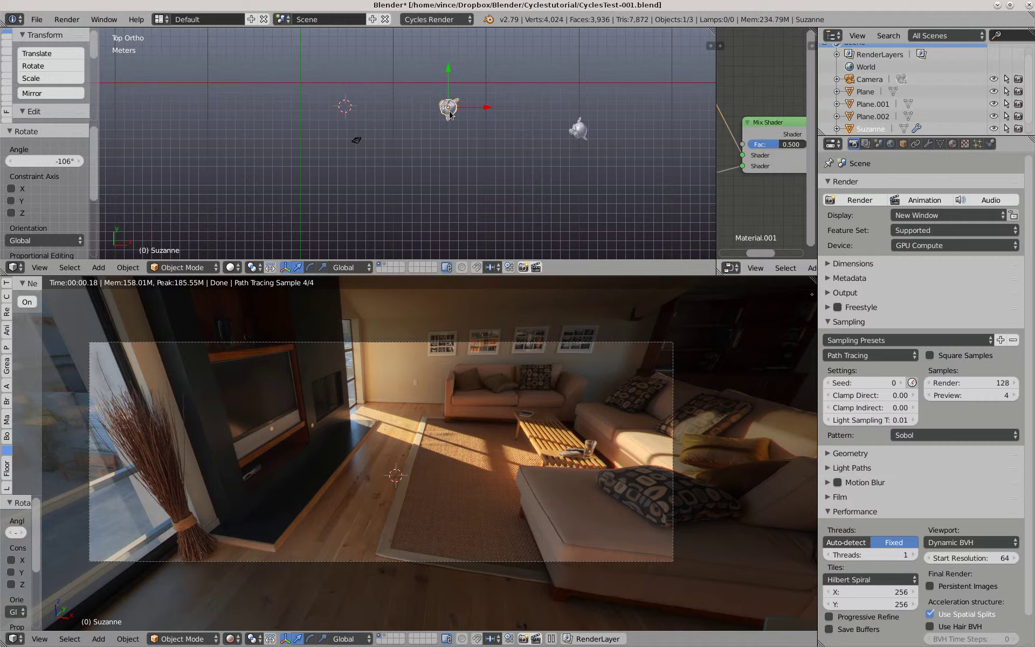
{"action": "key", "text": "g"}
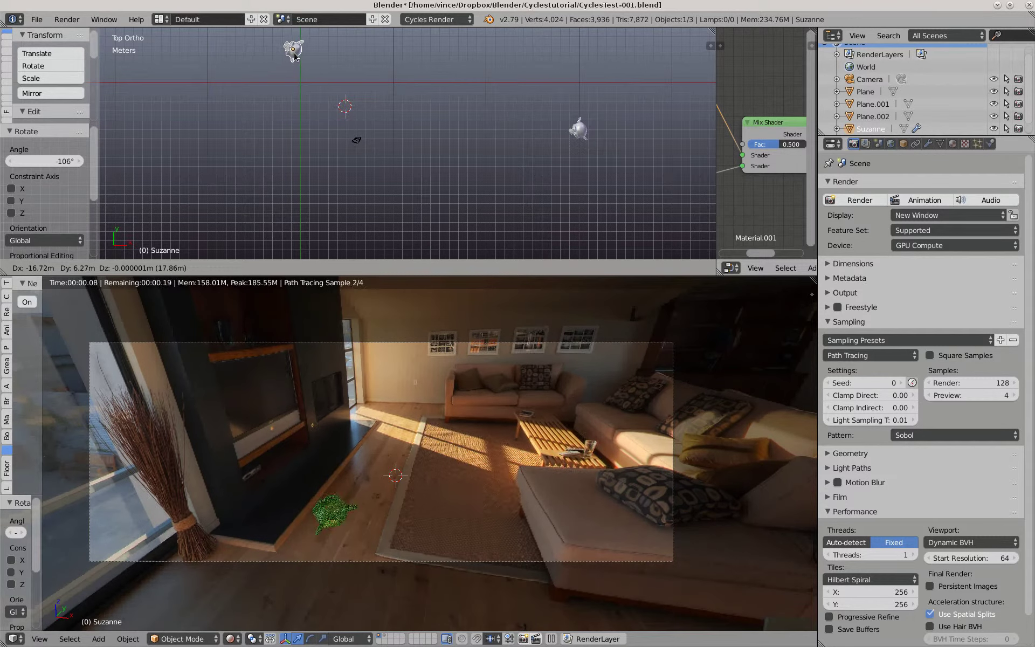
{"action": "left_click", "coordinate": [297, 57]}
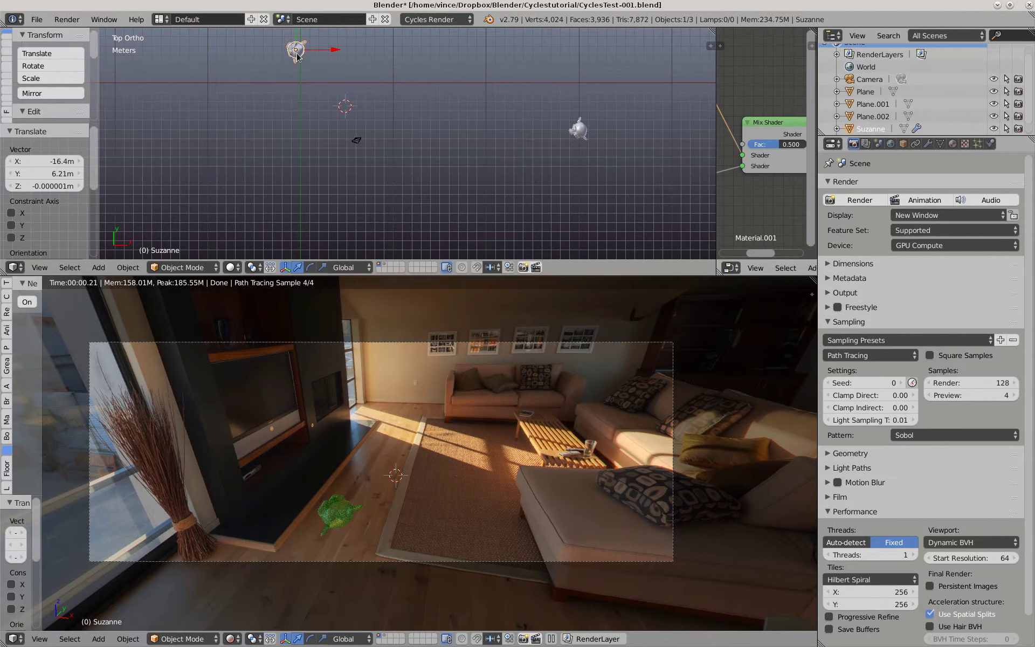
In front view, move Suzanne down toward the floor.
{"action": "key", "text": "KP_1"}
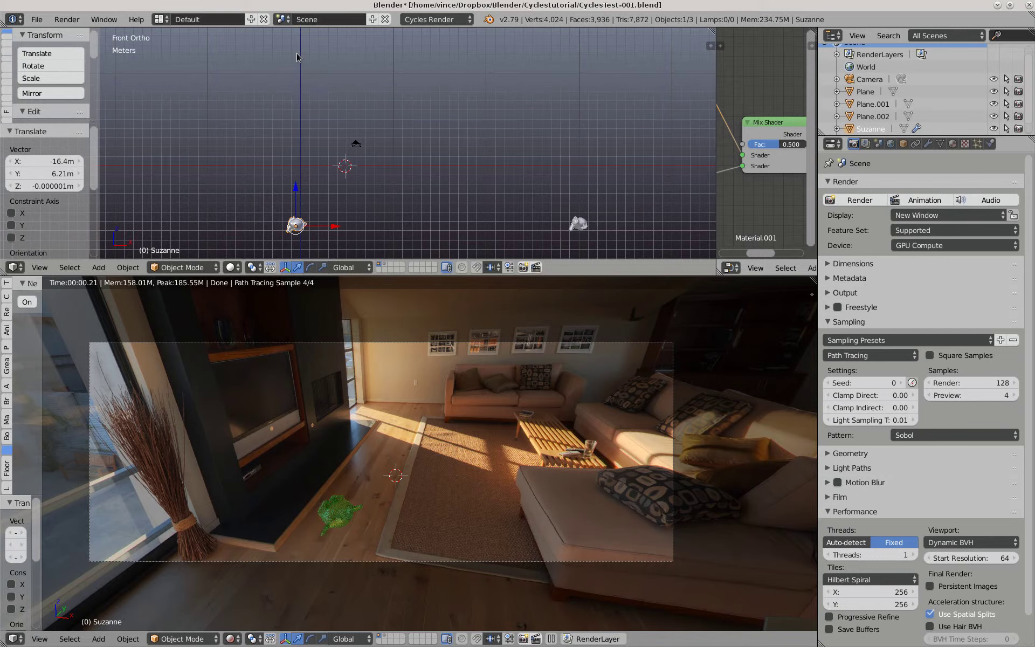
{"action": "scroll", "coordinate": [312, 62], "scroll_direction": "down", "scroll_amount": 5}
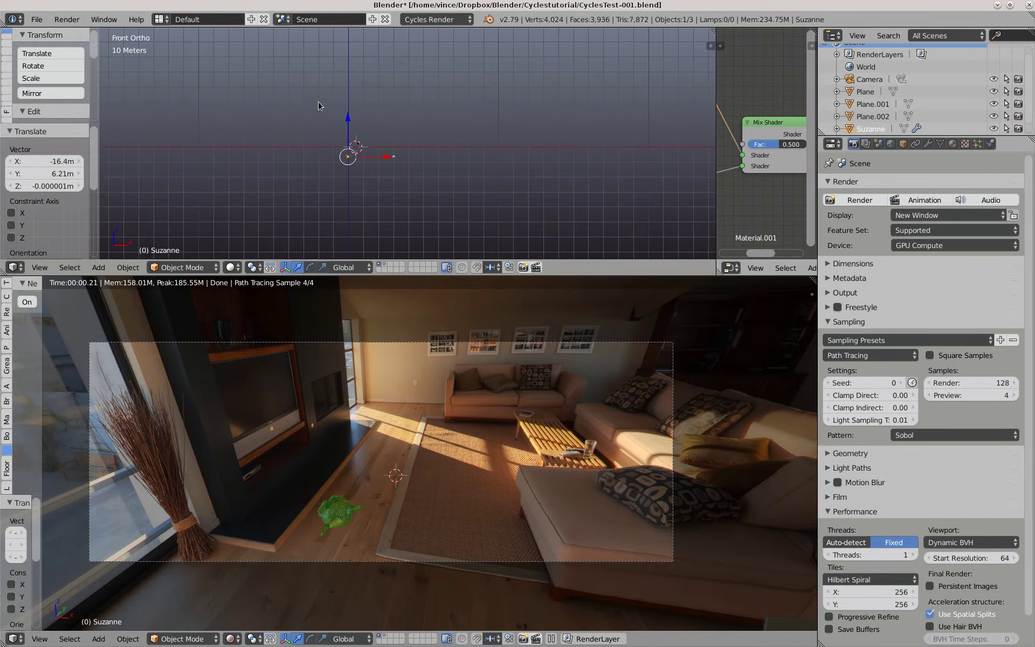
{"action": "scroll", "coordinate": [318, 105], "scroll_direction": "up", "scroll_amount": 3}
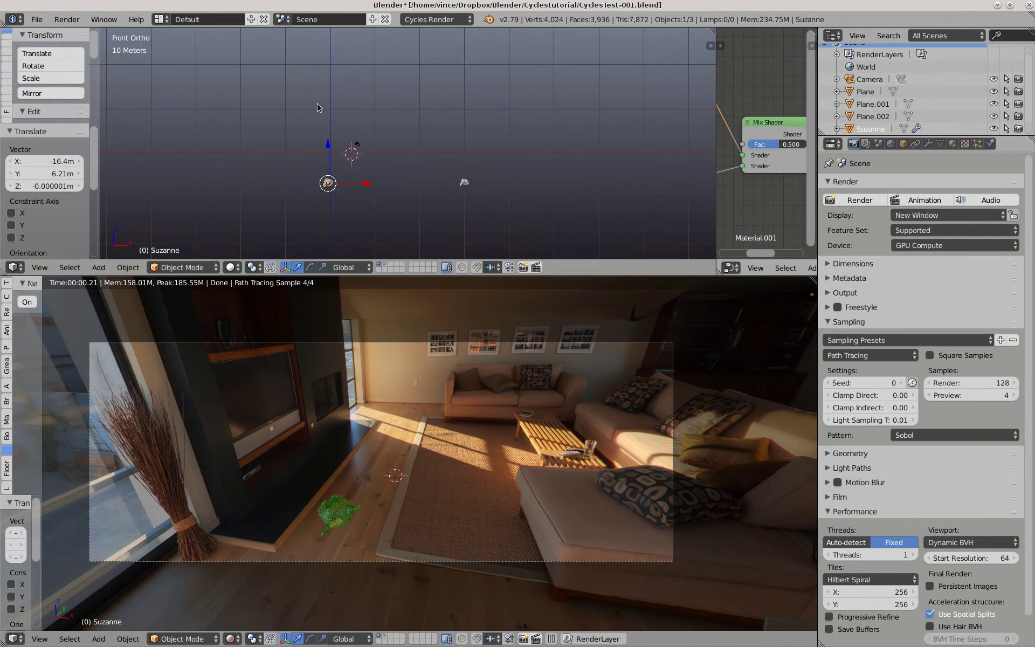
{"action": "scroll", "coordinate": [318, 106], "scroll_direction": "up", "scroll_amount": 2}
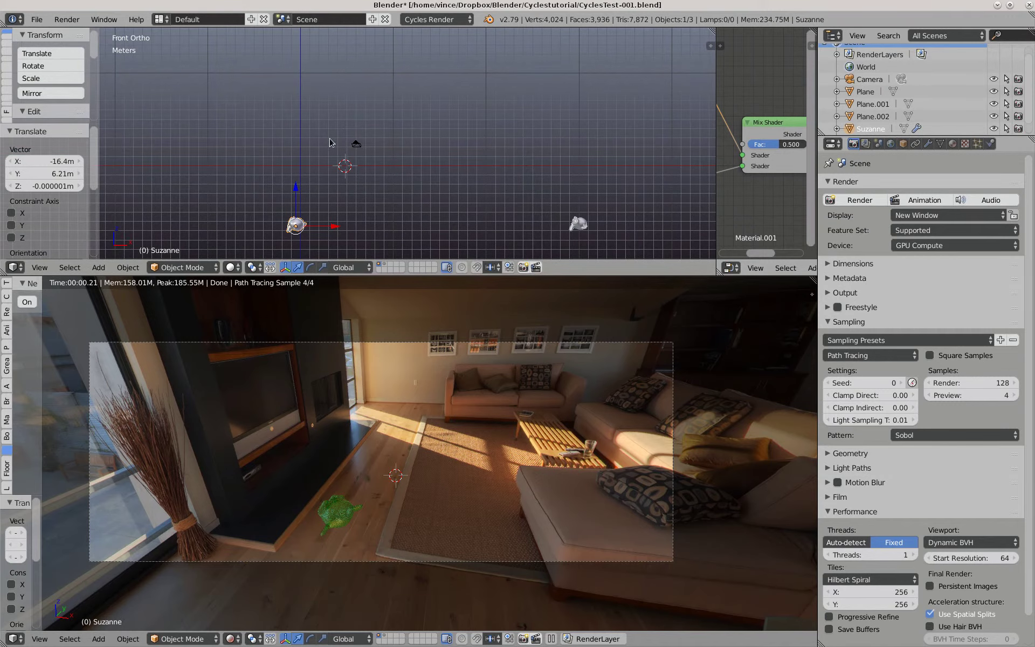
{"action": "middle_click_drag", "start_coordinate": [331, 142], "coordinate": [349, 47], "text": "shift"}
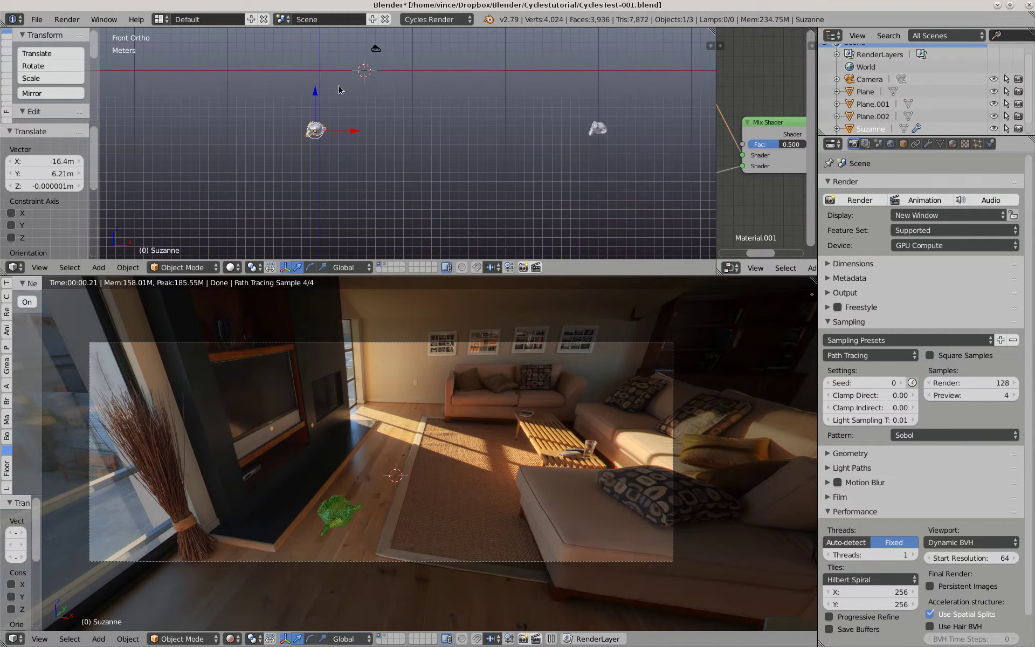
{"action": "scroll", "coordinate": [342, 93], "scroll_direction": "down", "scroll_amount": 4}
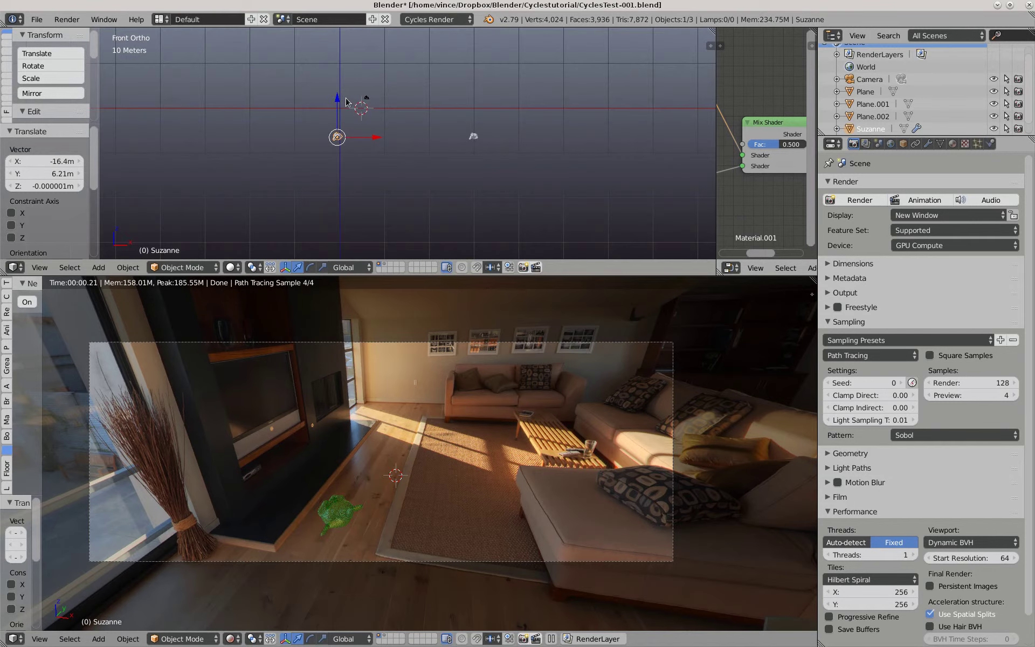
{"action": "key", "text": "g"}
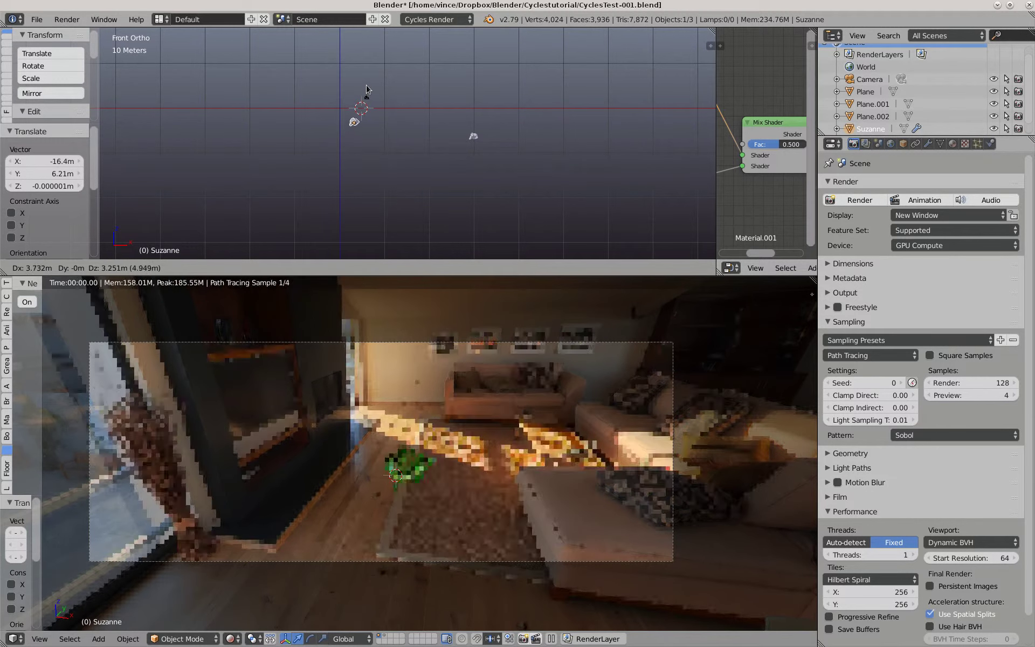
{"action": "left_click", "coordinate": [365, 92]}
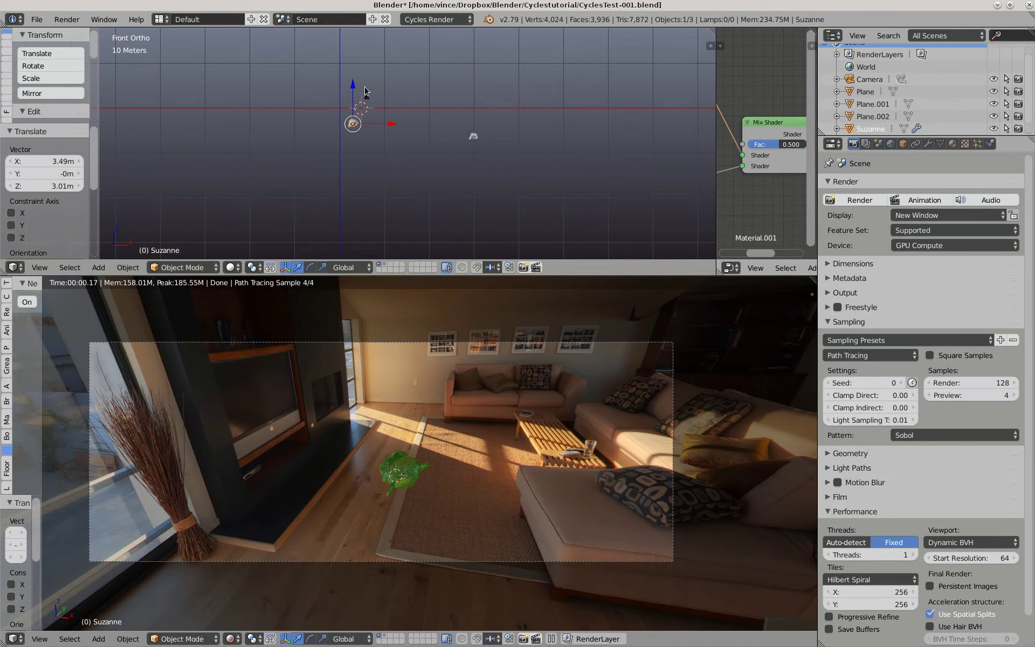
{"action": "key", "text": "g"}
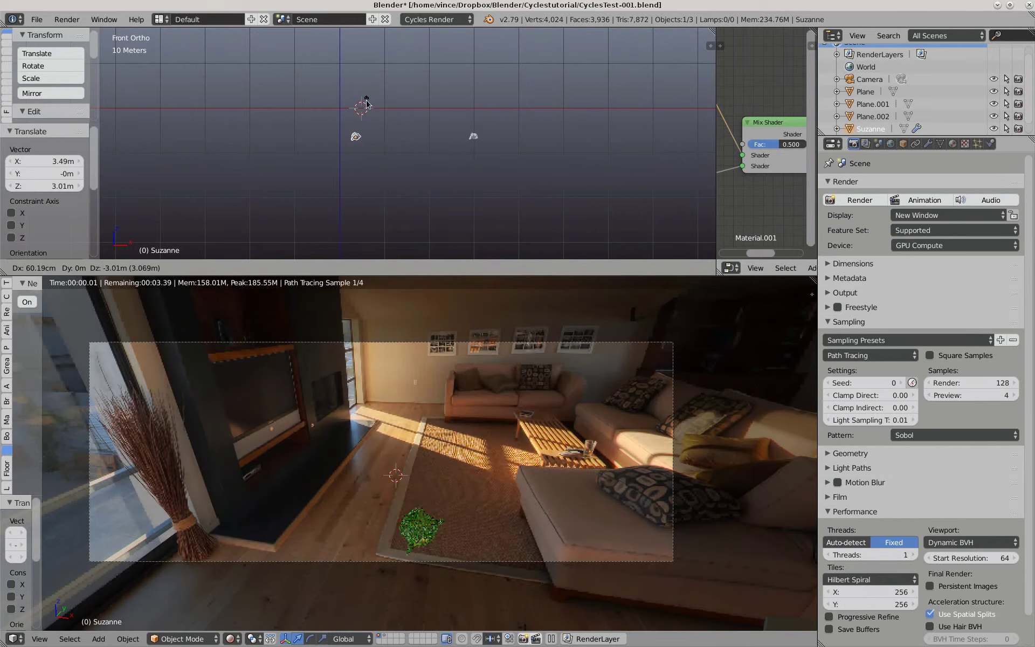
{"action": "left_click", "coordinate": [366, 101]}
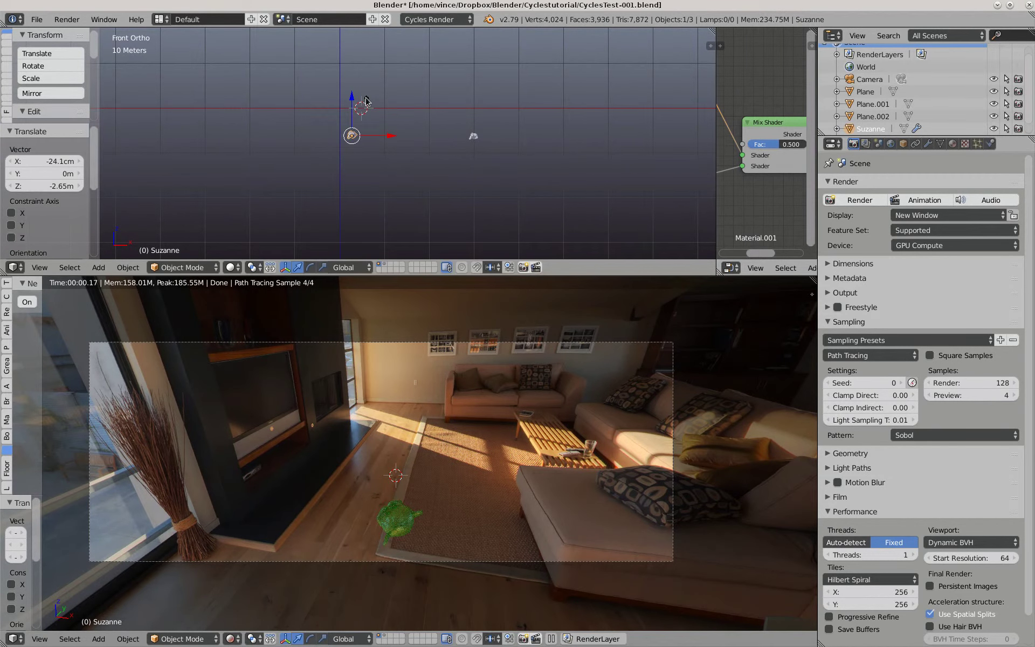
Position Suzanne over the rug from top view, then lower it onto the rug from front view.
{"action": "key", "text": "KP_7"}
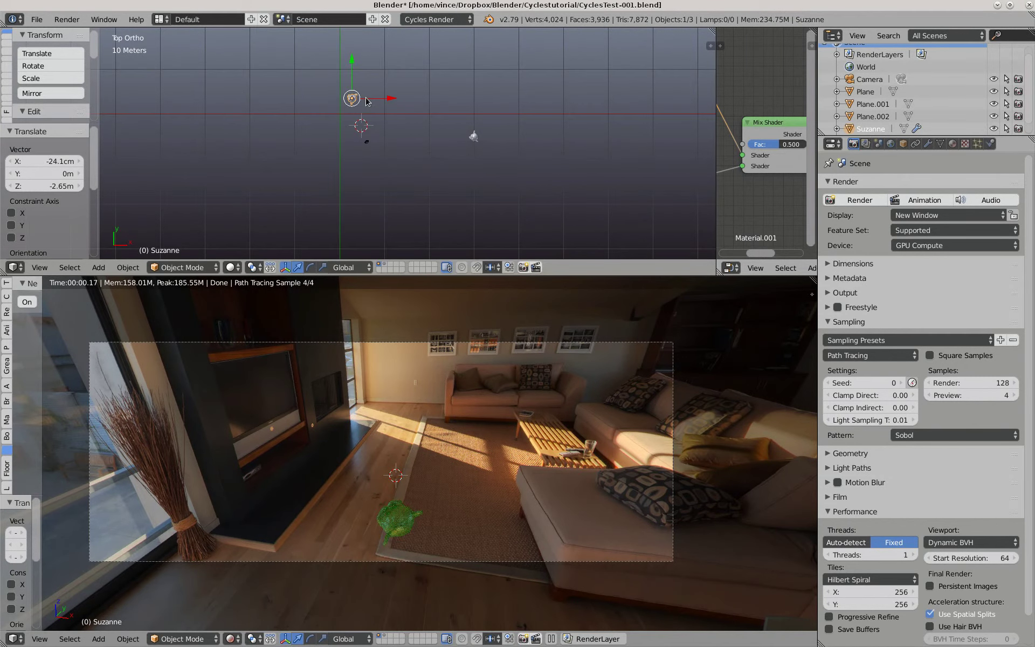
{"action": "key", "text": "g"}
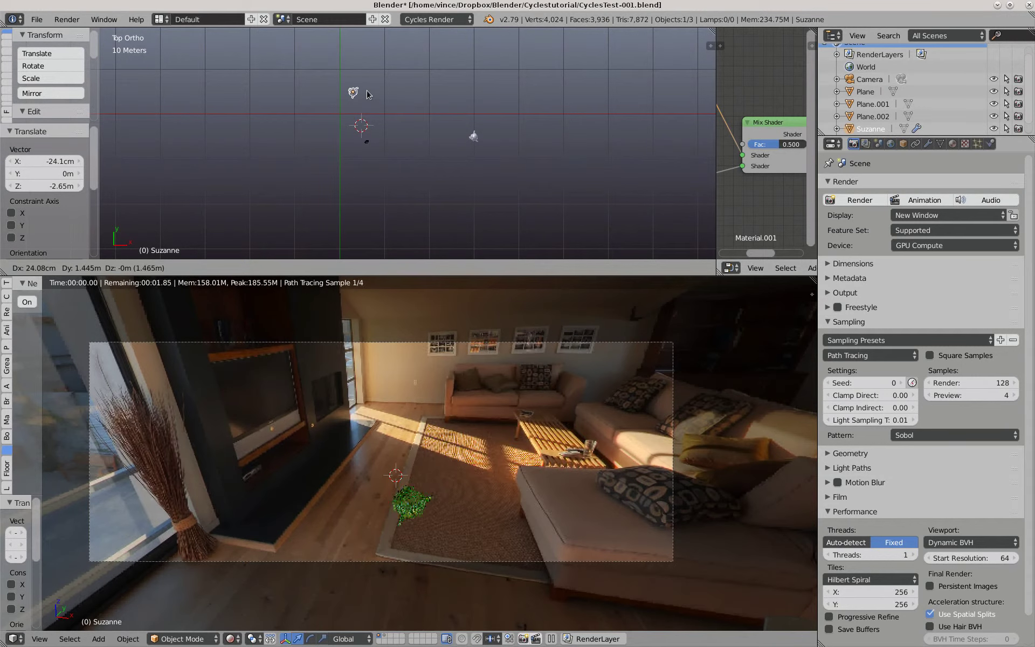
{"action": "left_click", "coordinate": [366, 56]}
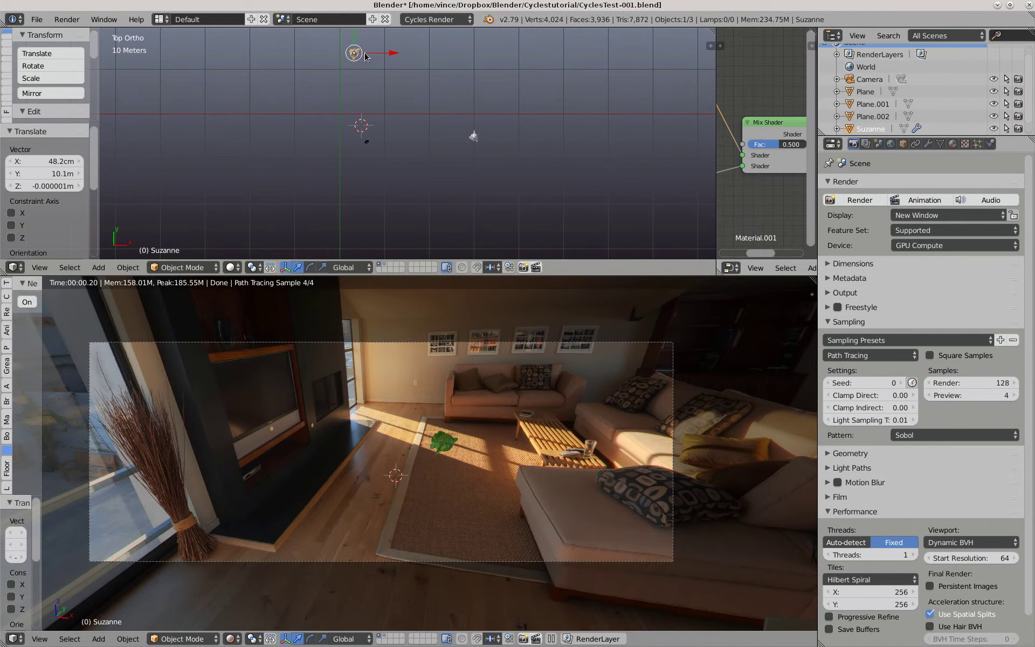
{"action": "key", "text": "KP_1"}
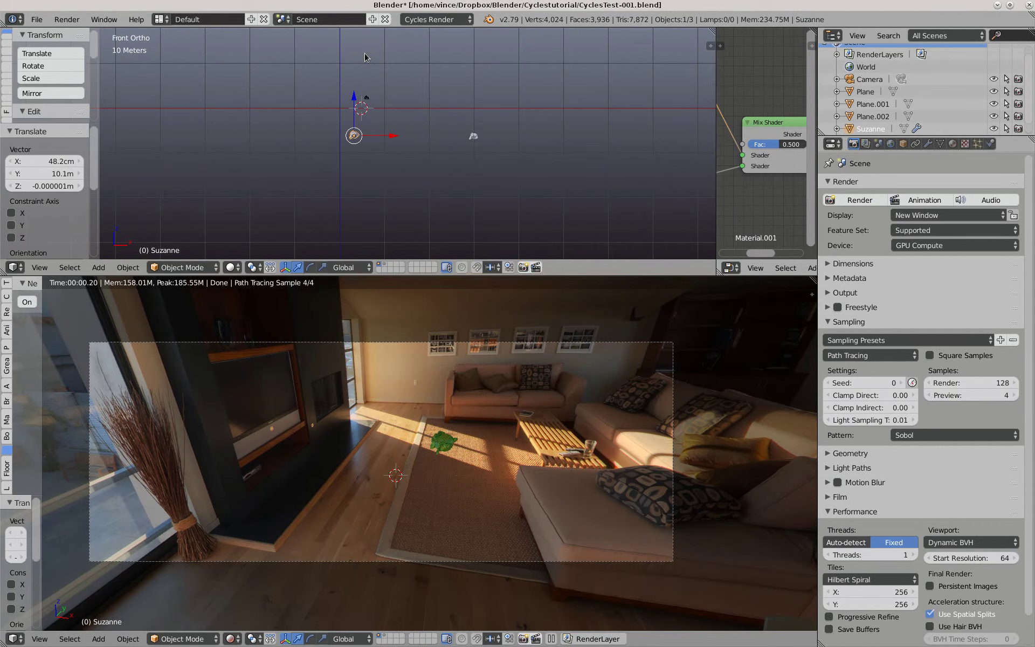
{"action": "key", "text": "g"}
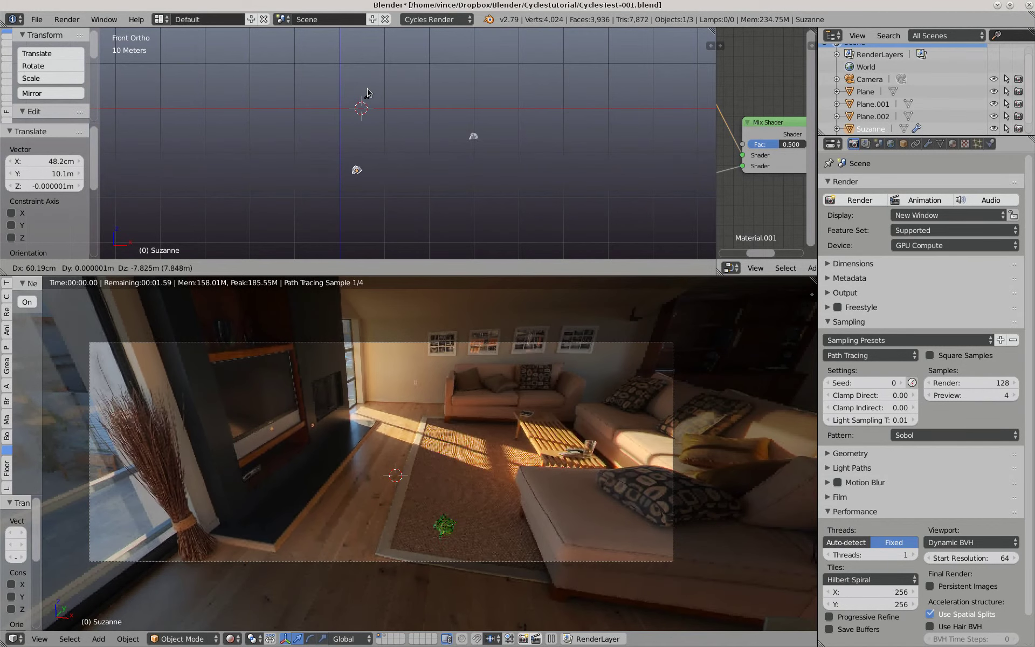
{"action": "left_click", "coordinate": [368, 89]}
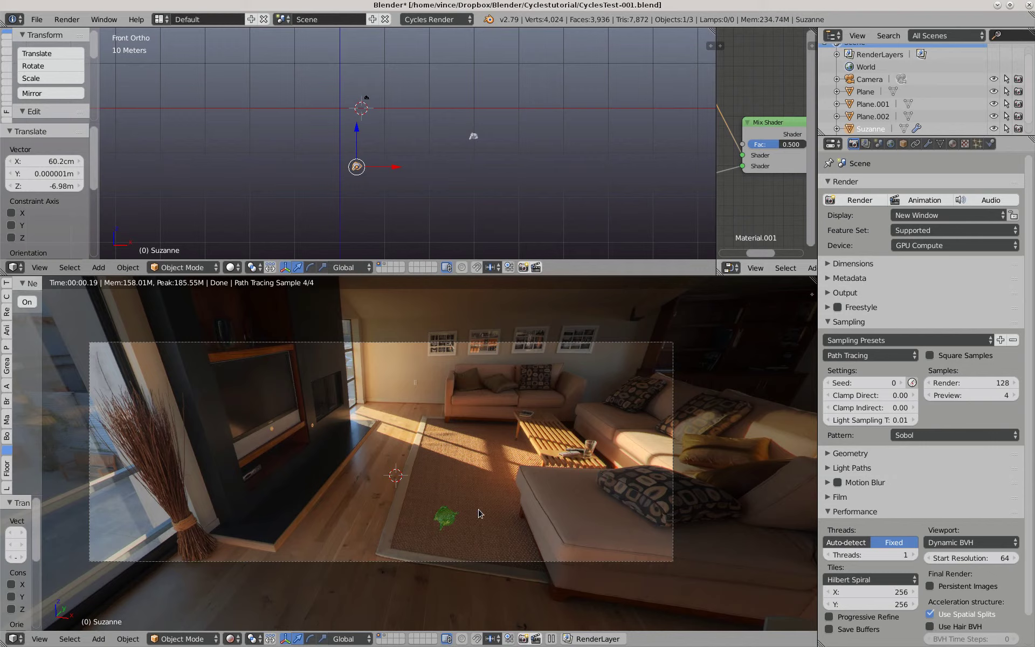
Rotate Suzanne -127° in top view to face the camera, then start the final render.
{"action": "scroll", "coordinate": [480, 512], "scroll_direction": "up", "scroll_amount": 2}
{"action": "scroll", "coordinate": [480, 513], "scroll_direction": "up", "scroll_amount": 2}
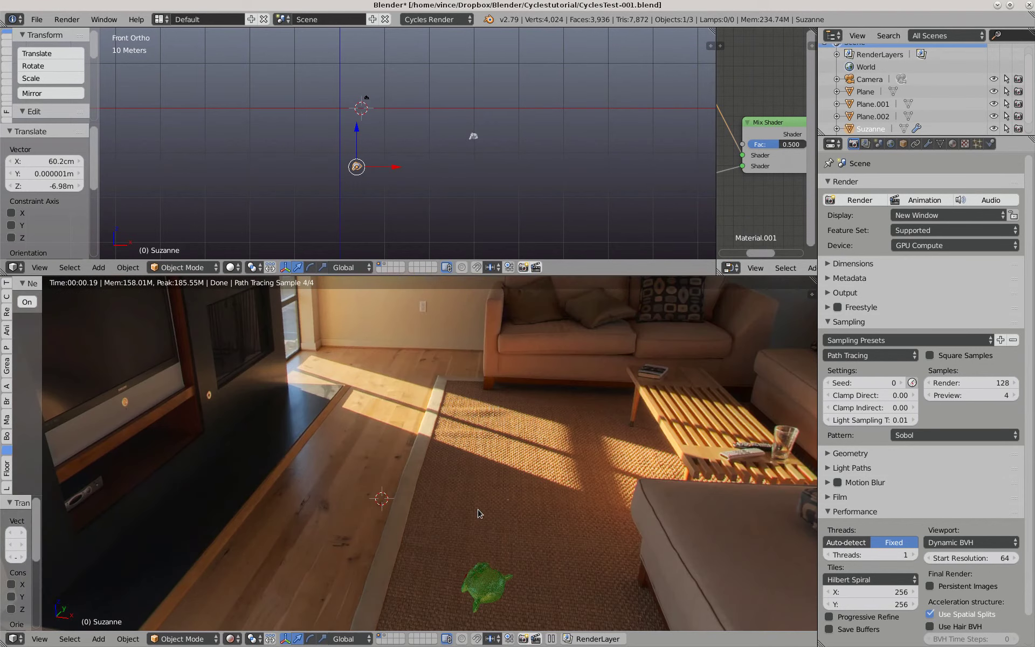
{"action": "scroll", "coordinate": [481, 513], "scroll_direction": "down", "scroll_amount": 2}
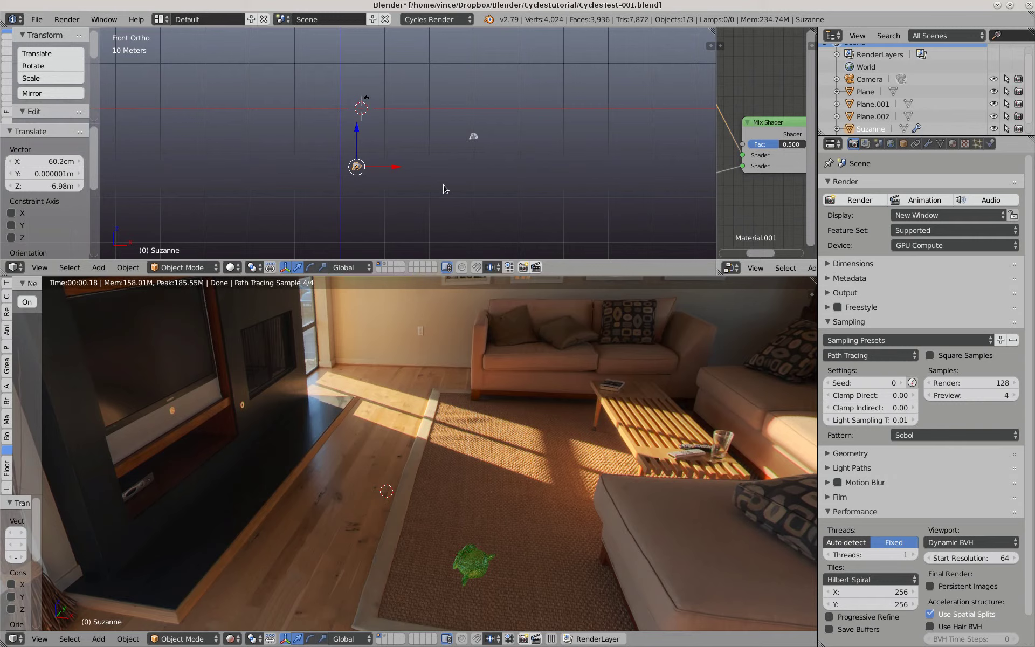
{"action": "key", "text": "KP_7"}
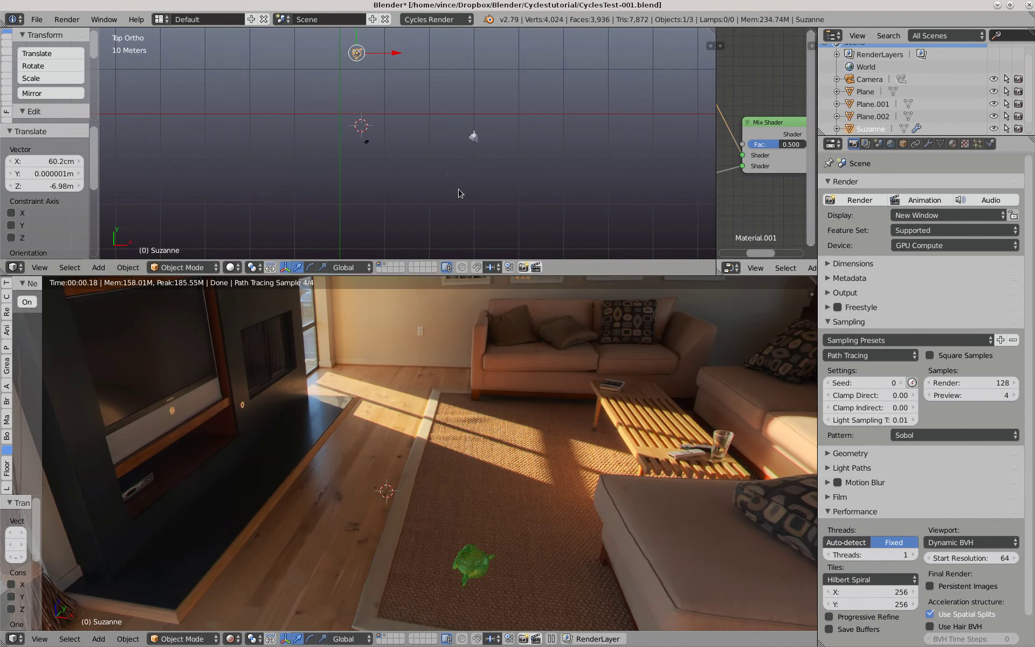
{"action": "key", "text": "r"}
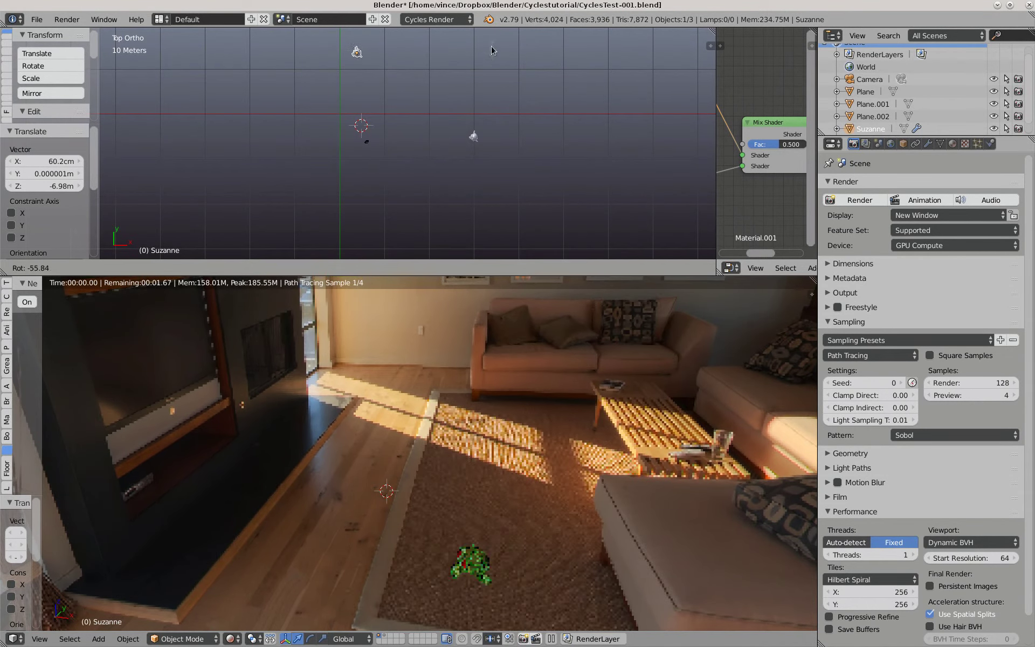
{"action": "left_click", "coordinate": [370, 237]}
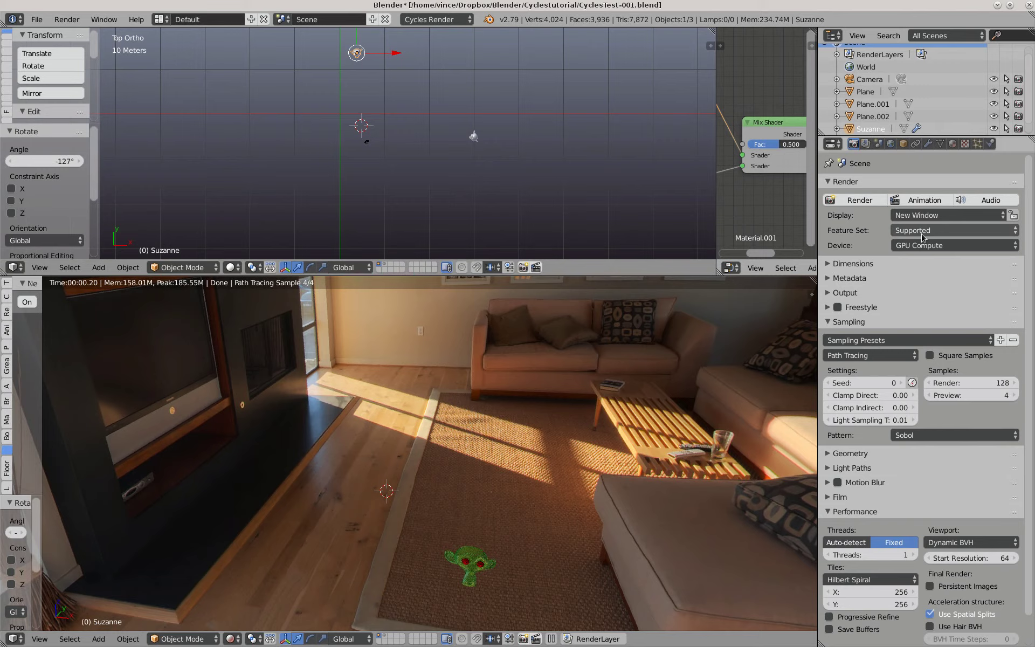
{"action": "left_click", "coordinate": [876, 200]}
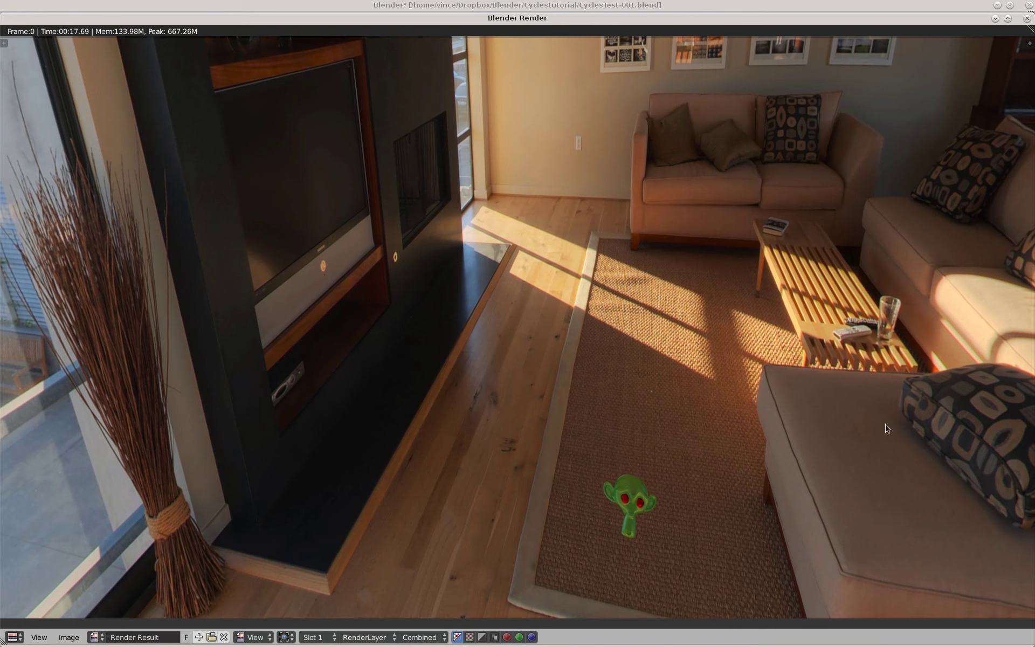
Review the finished Cycles render of green Suzanne resting on the sunlit rug.
{"action": "mouse_move", "coordinate": [857, 644]}
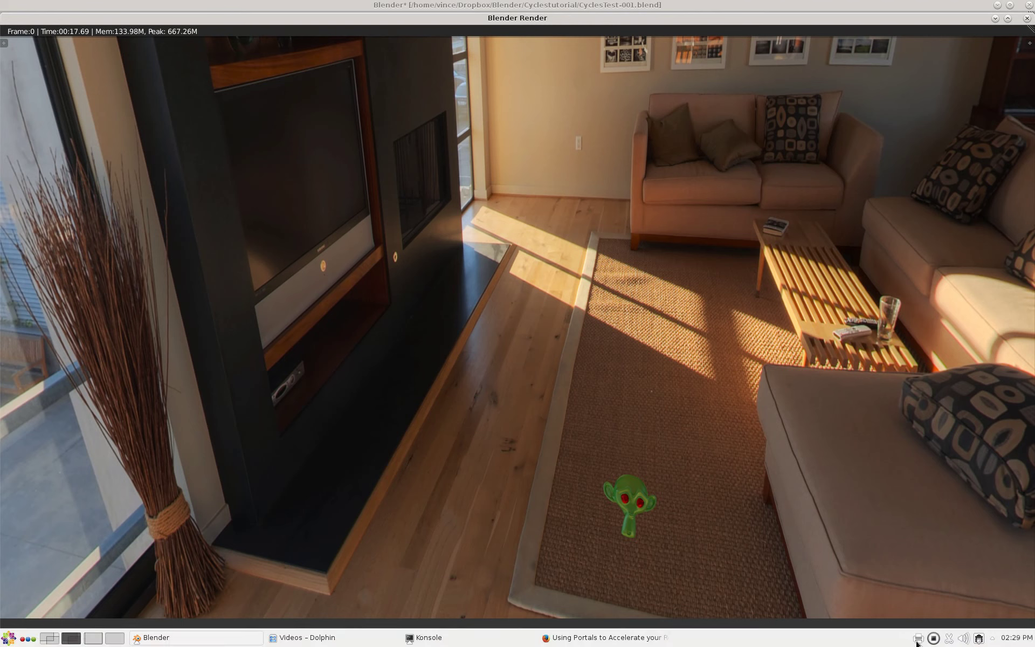